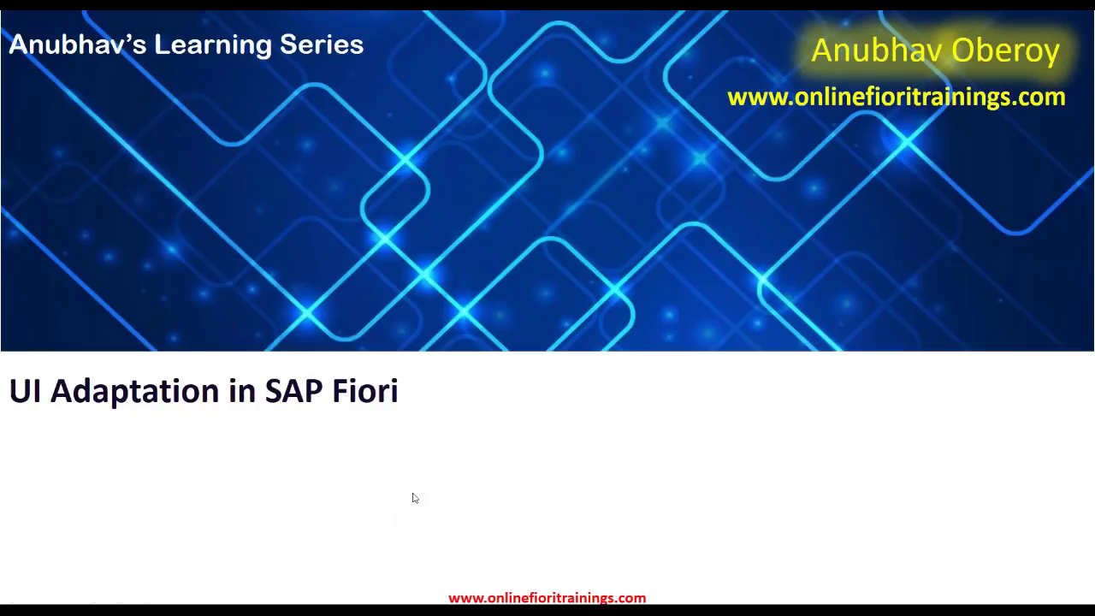
# Switch from the presentation to the Manage Products app in the browser and start Adapt UI
pyautogui.press('Escape')
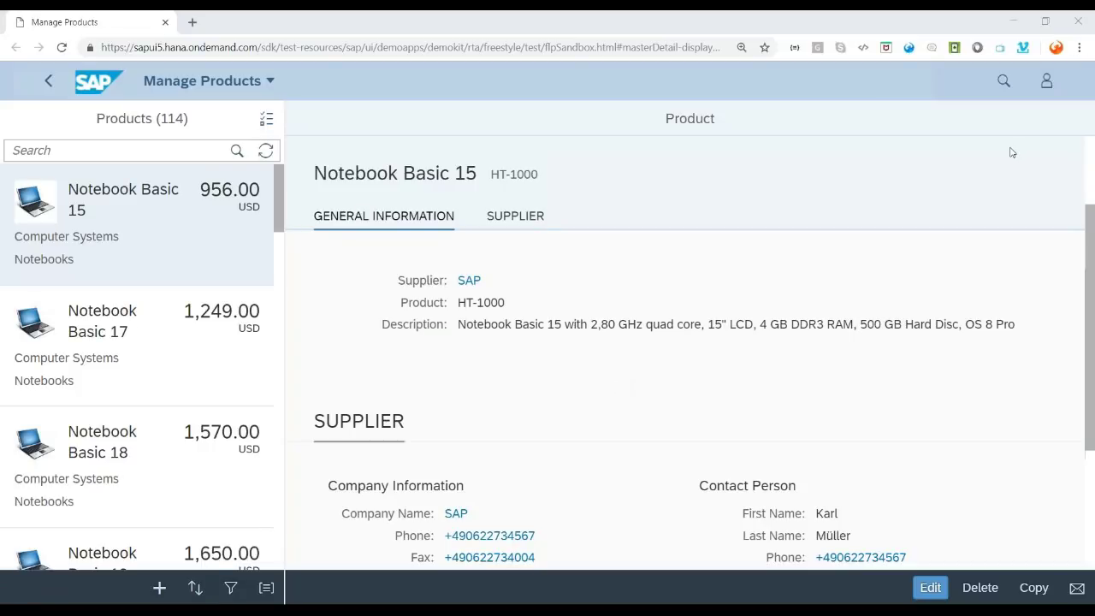
pyautogui.click(1049, 82)
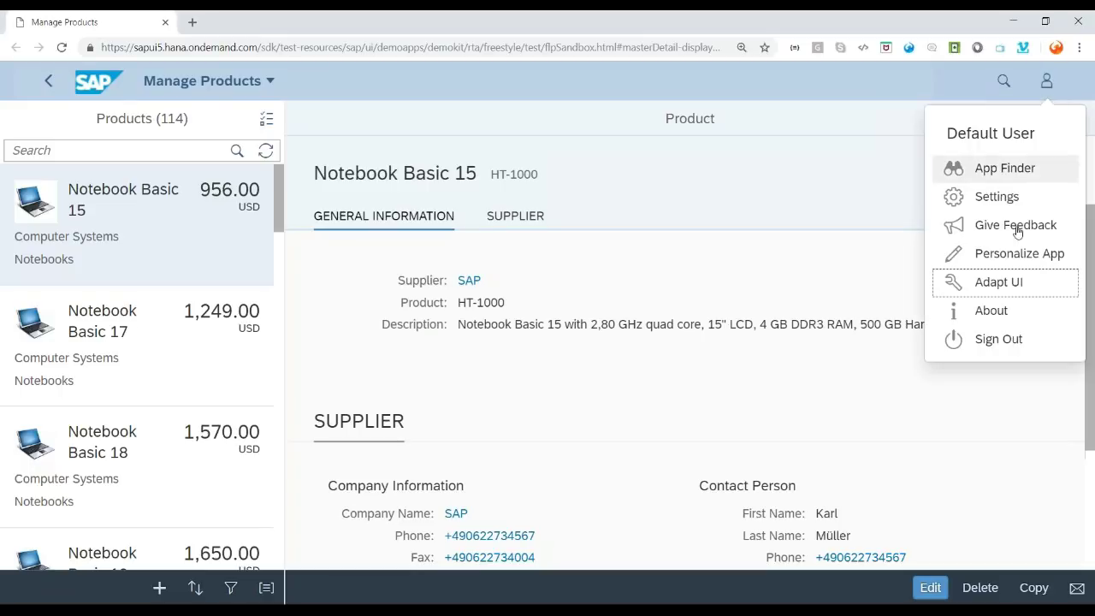
pyautogui.click(1001, 284)
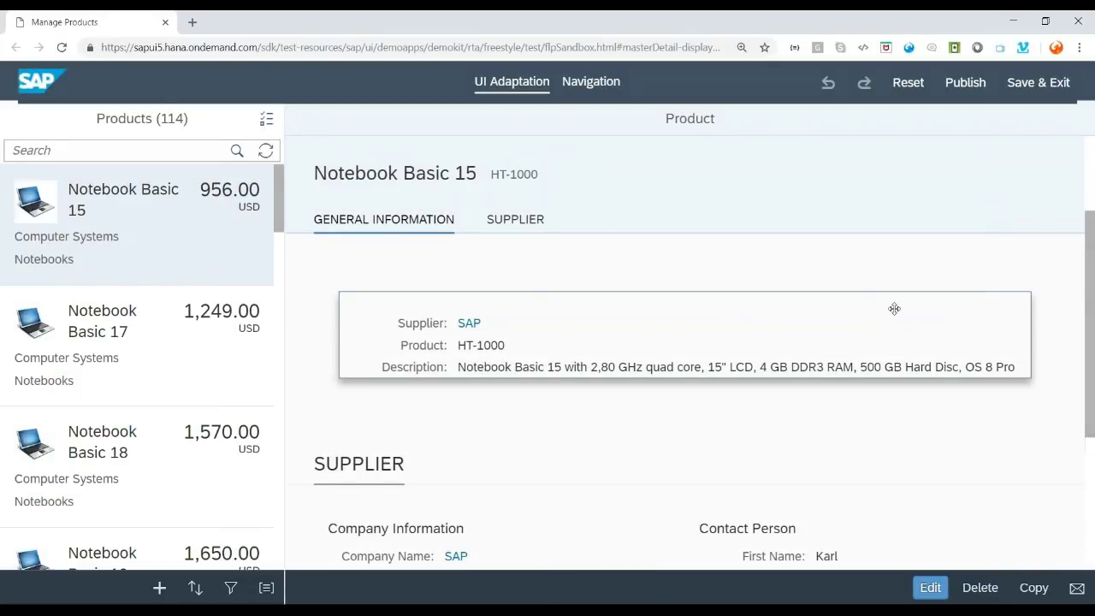
pyautogui.scroll(2, 861, 281)
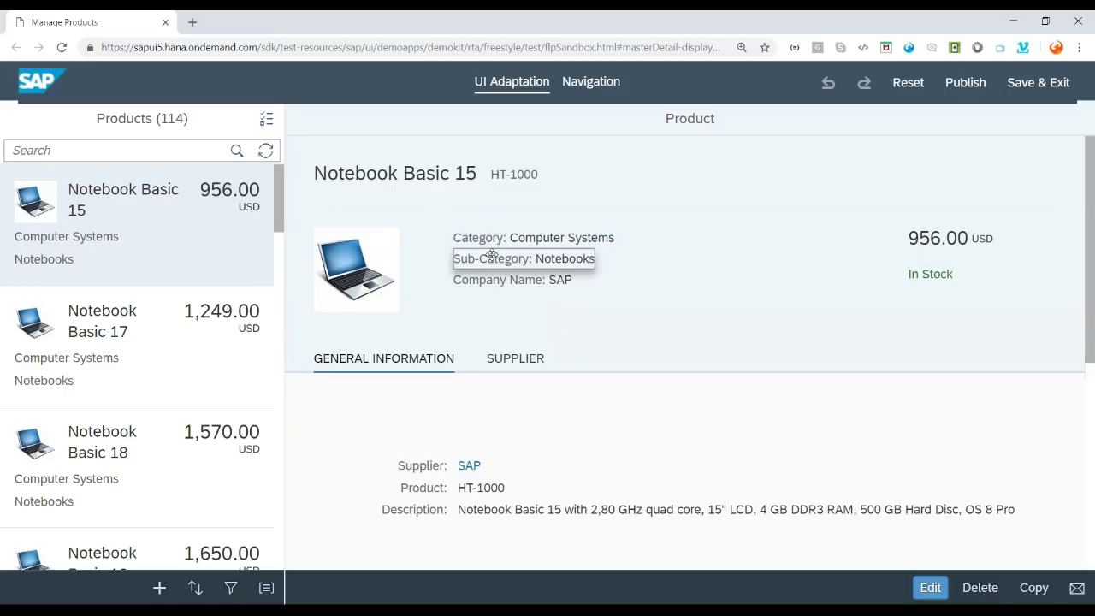
pyautogui.click(489, 258)
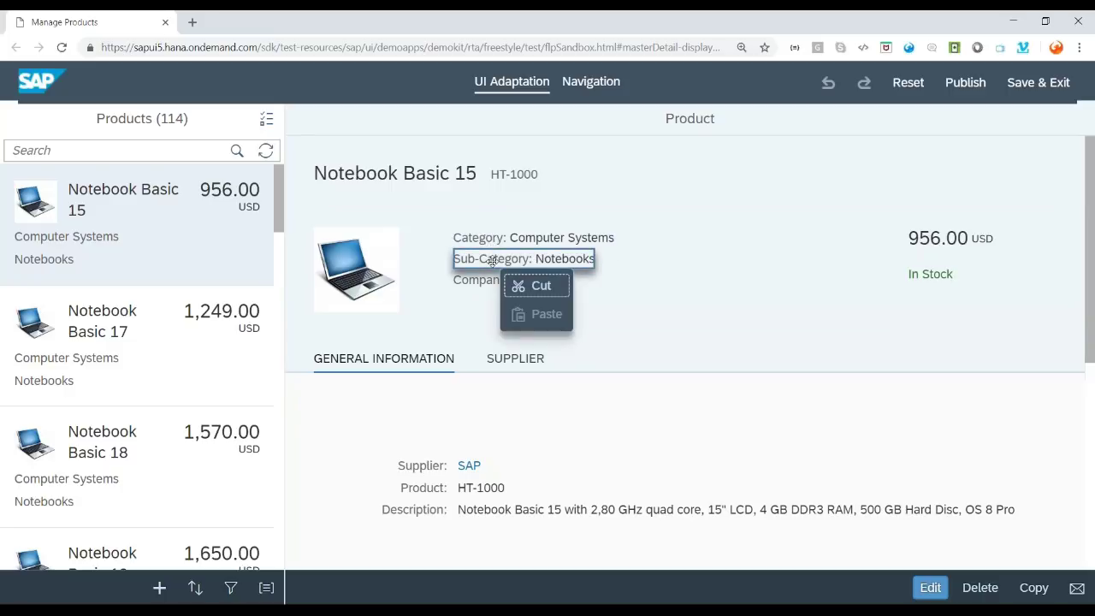
pyautogui.click(535, 287)
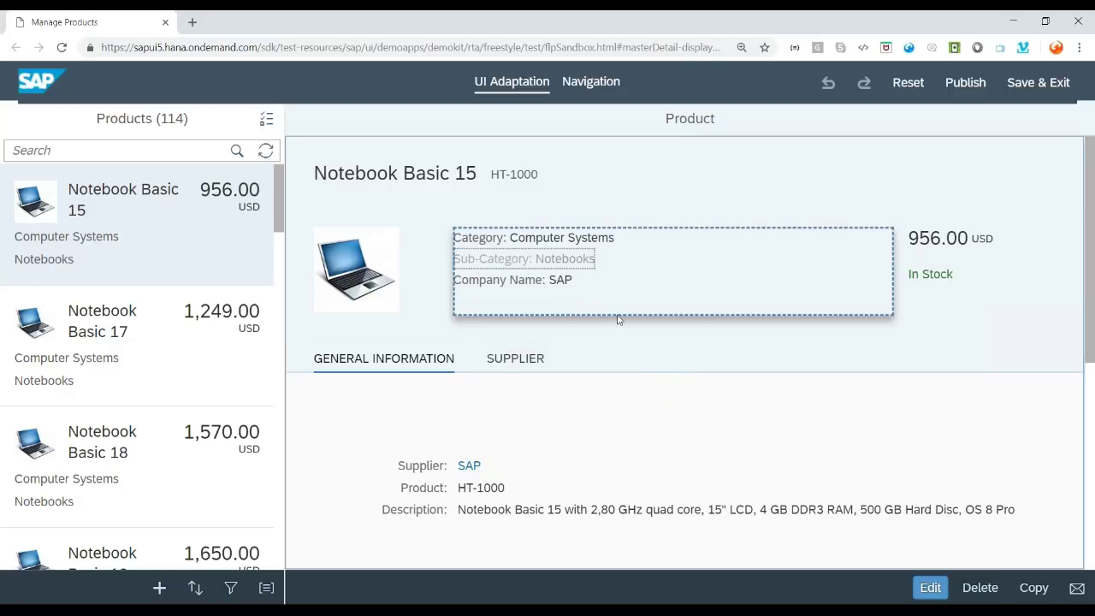
pyautogui.click(546, 361)
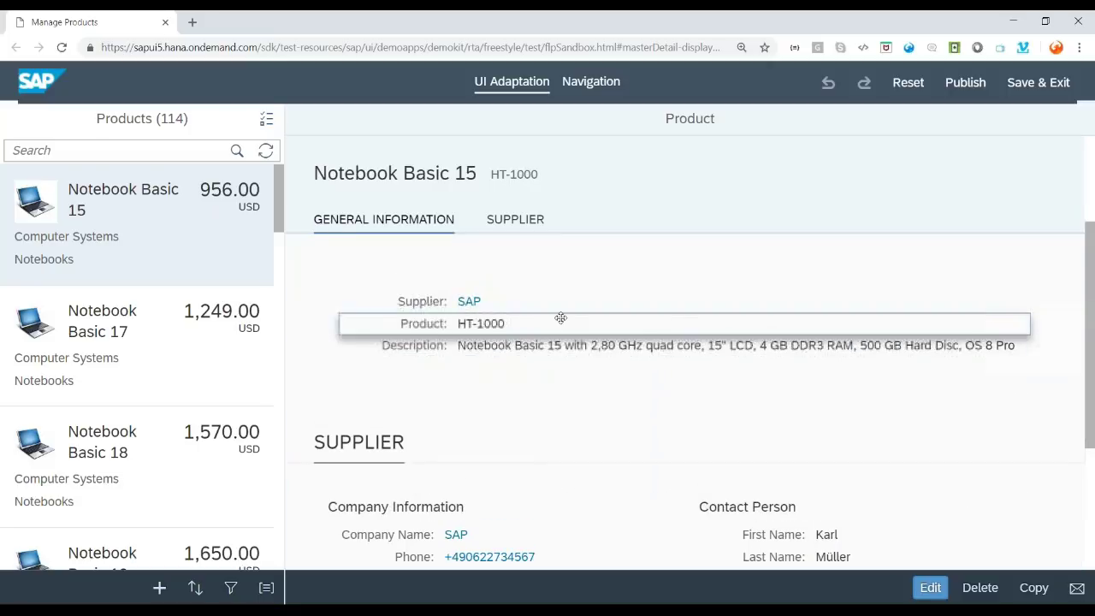
# Move the Supplier section above the General Information section on the product page
pyautogui.moveTo(466, 456); pyautogui.dragTo(402, 241)
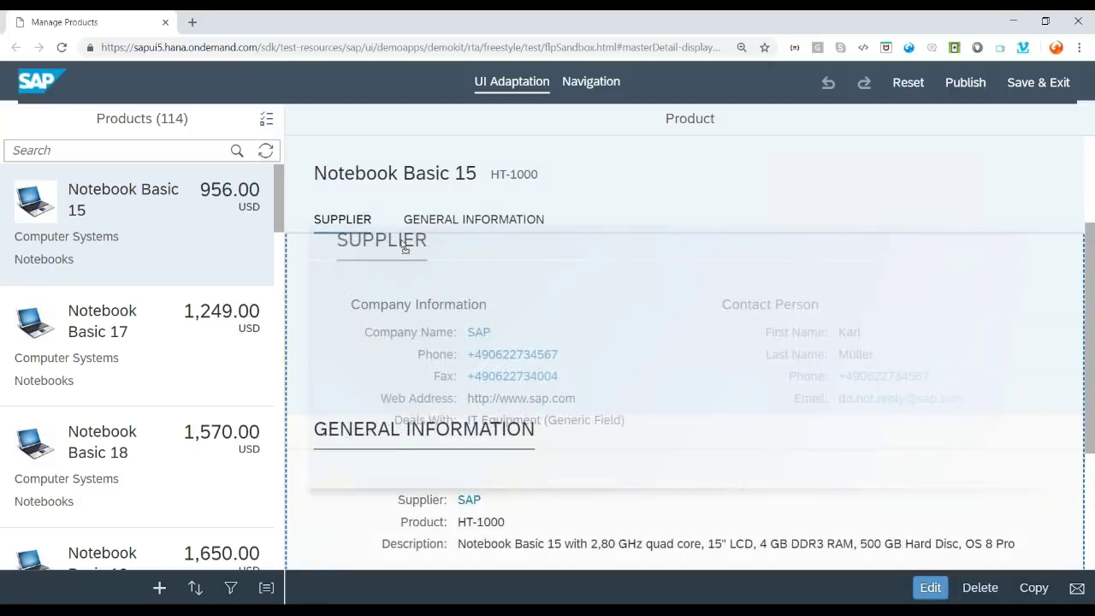
pyautogui.scroll(5, 478, 368)
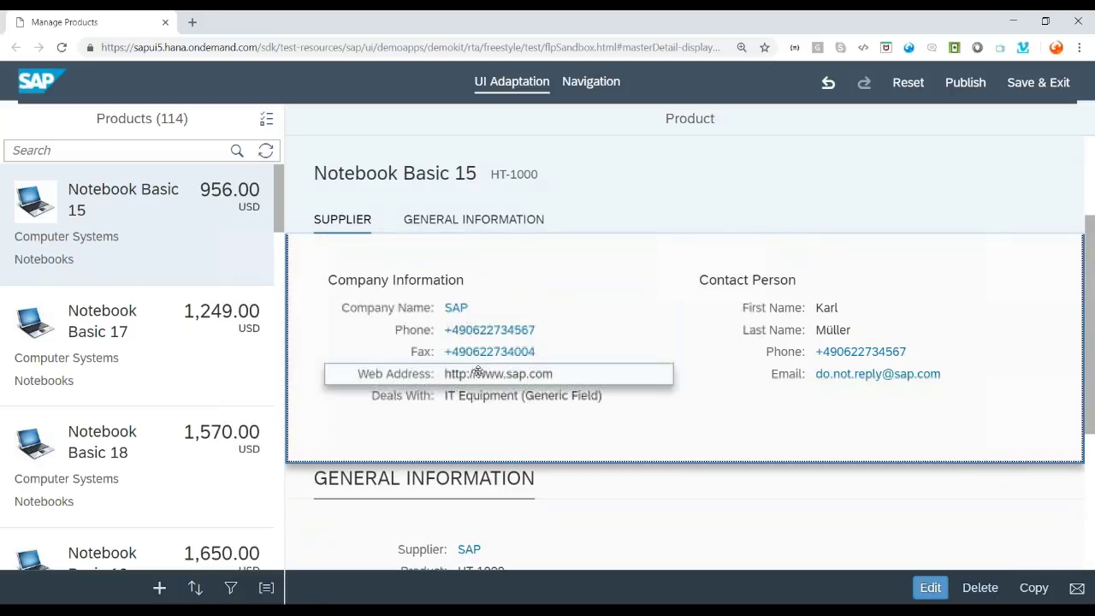
pyautogui.scroll(-2, 432, 396)
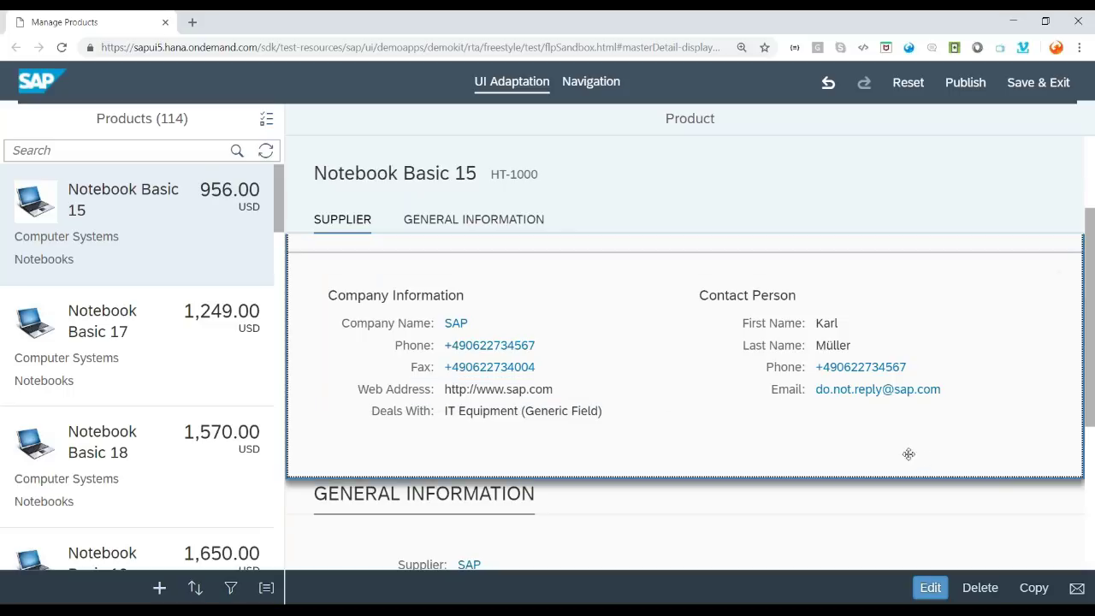
# Add the Average Rating and Currency fields below Description in the General Information section
pyautogui.moveTo(830, 410); pyautogui.dragTo(521, 408)
pyautogui.click(520, 408)
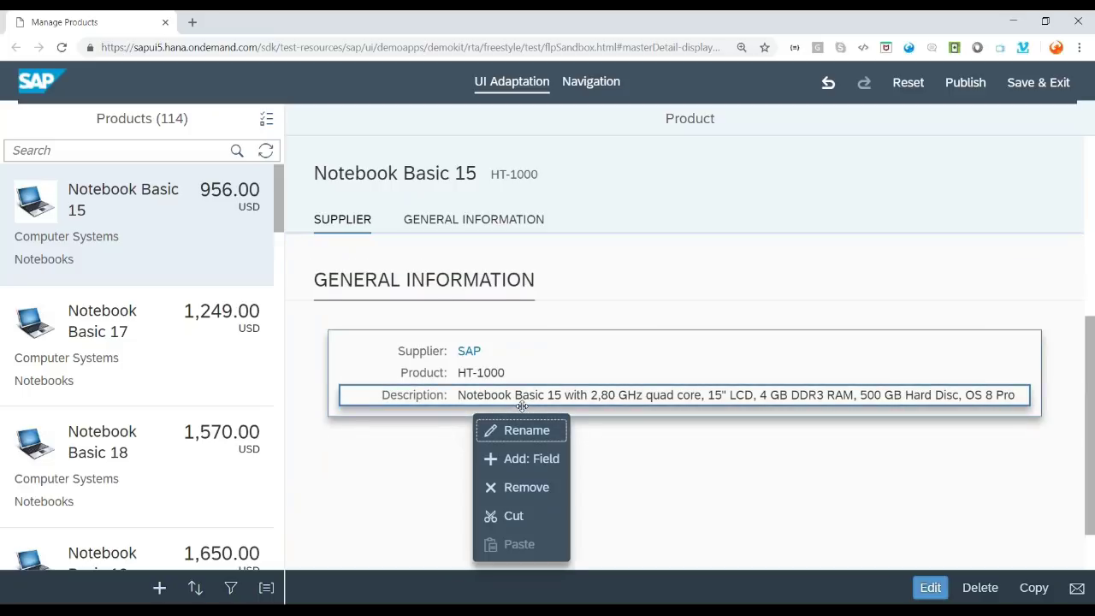
pyautogui.click(542, 463)
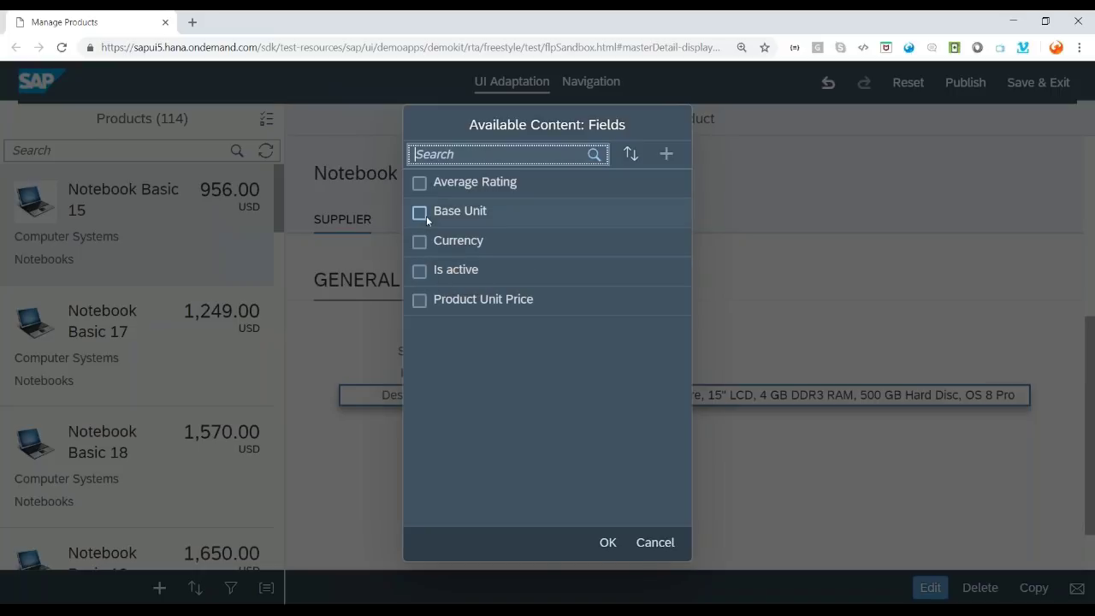
pyautogui.click(423, 184)
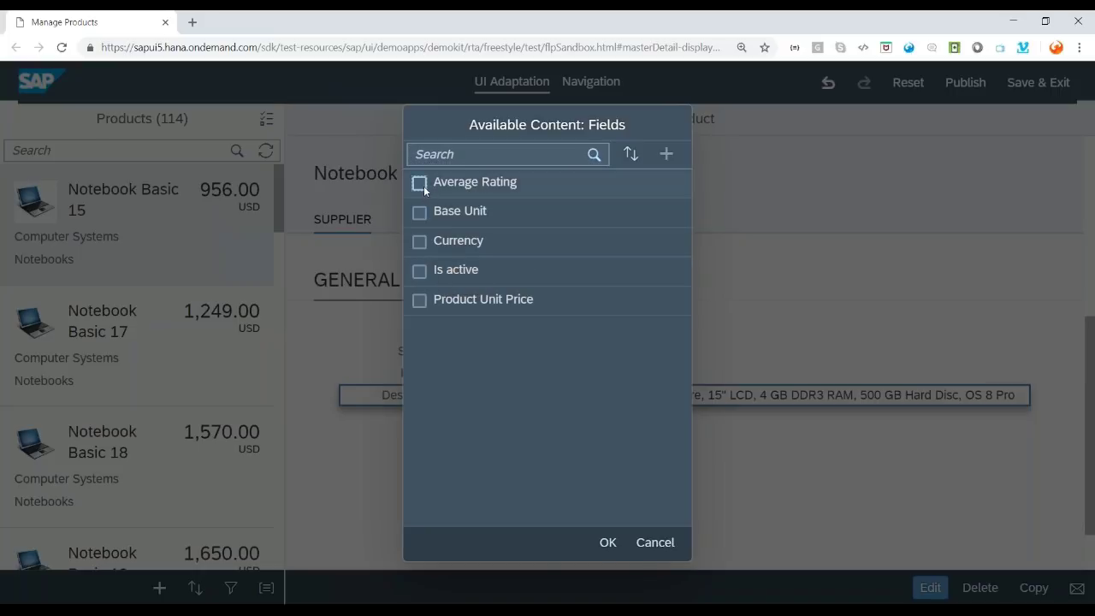
pyautogui.click(419, 242)
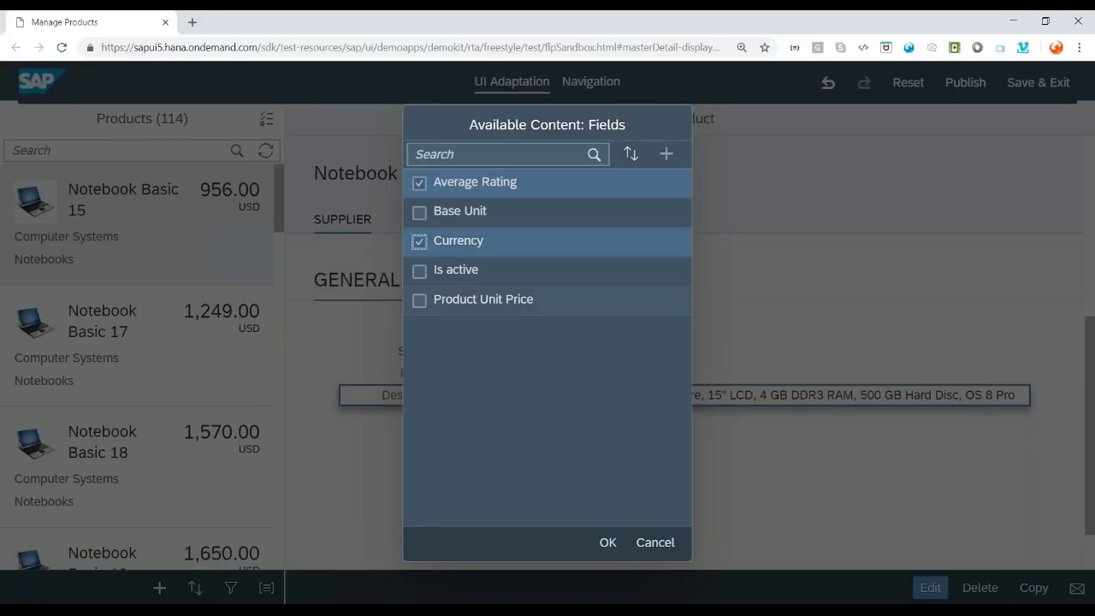
pyautogui.click(607, 544)
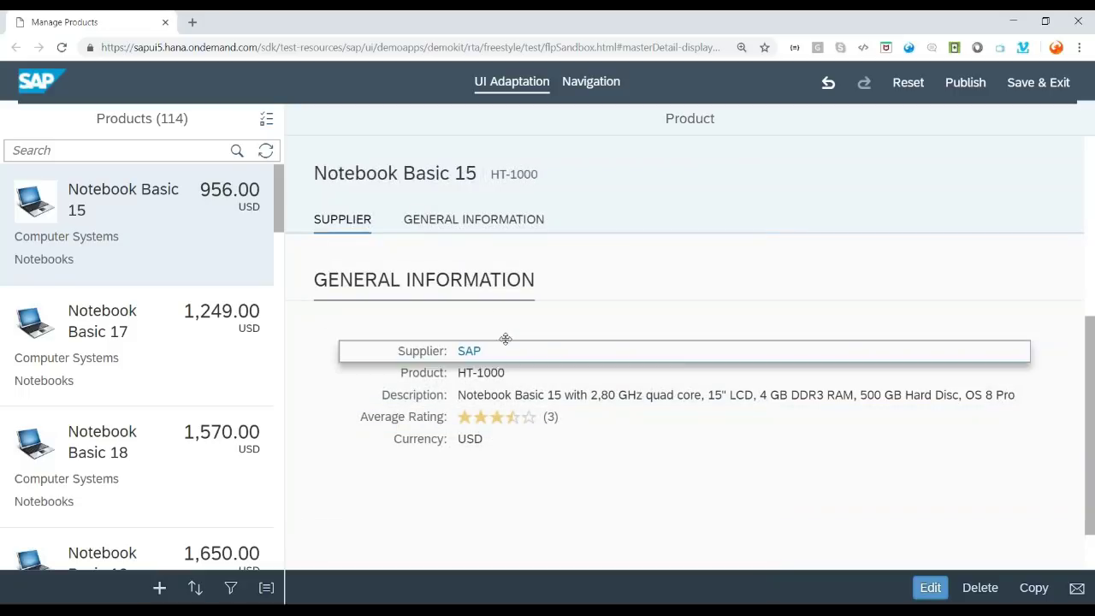
# Rename the General Information section as PRODUCT INFO
pyautogui.click(453, 275)
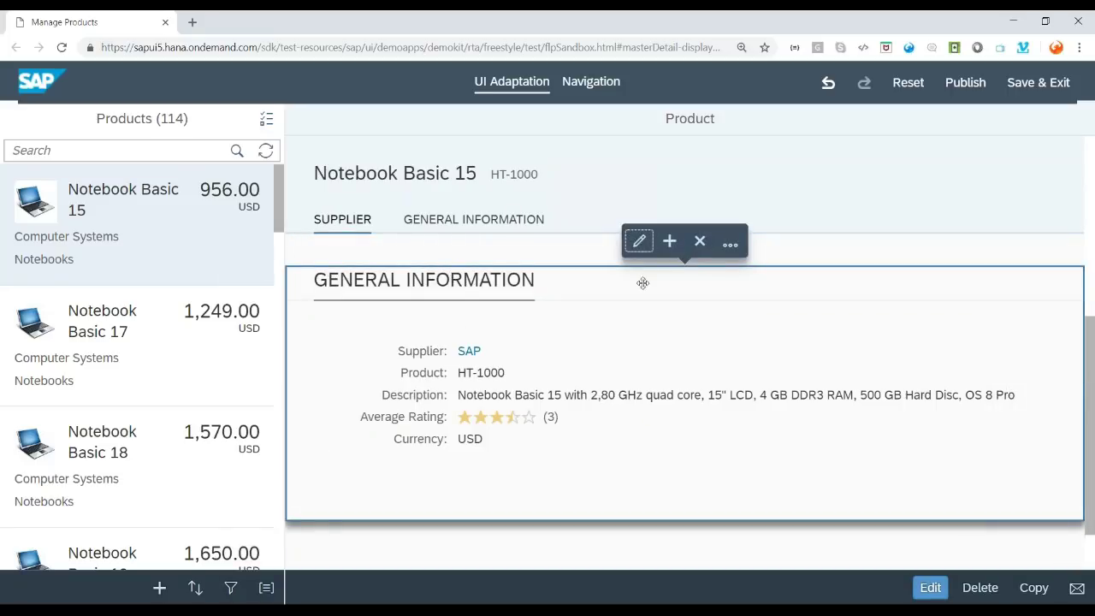
pyautogui.click(638, 242)
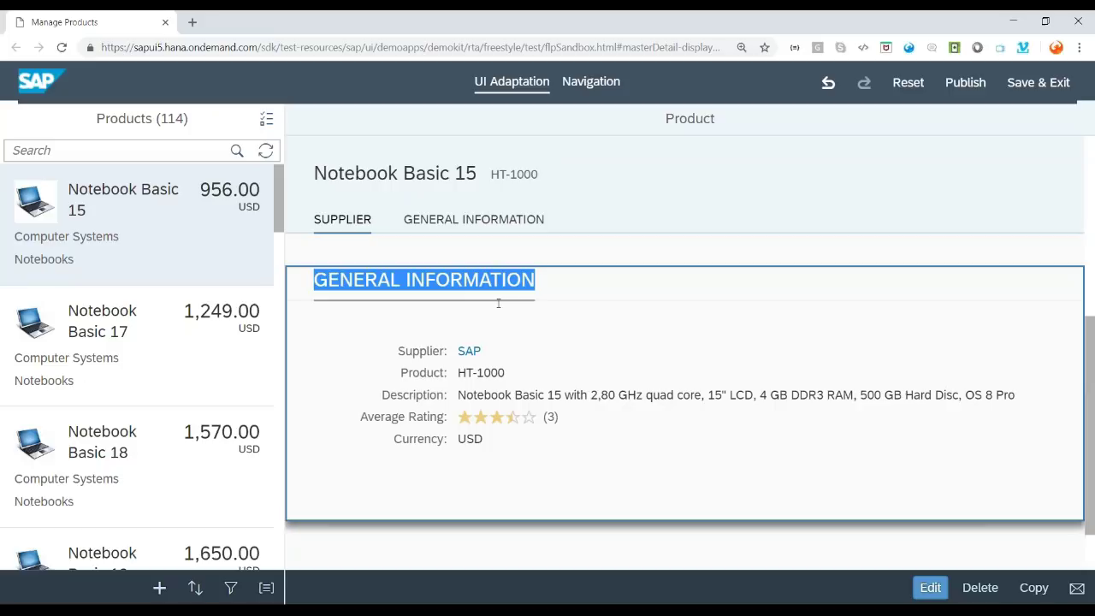
pyautogui.write('PROD')
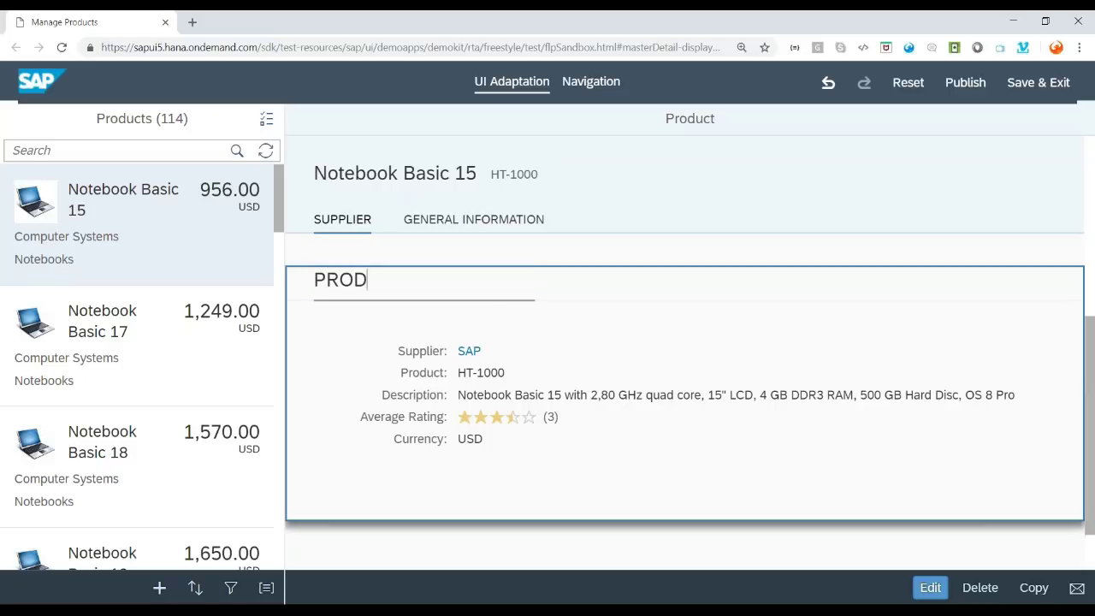
pyautogui.write('UCT INFO')
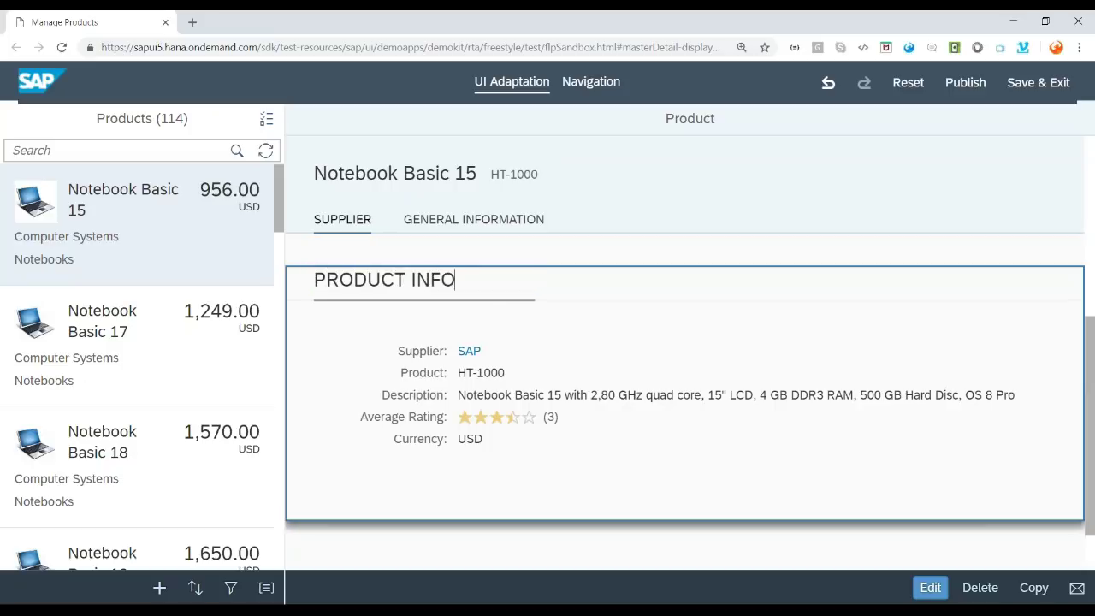
pyautogui.press('Return')
# Rename the Product field label in the Product Info section as Product Name
pyautogui.click(600, 437)
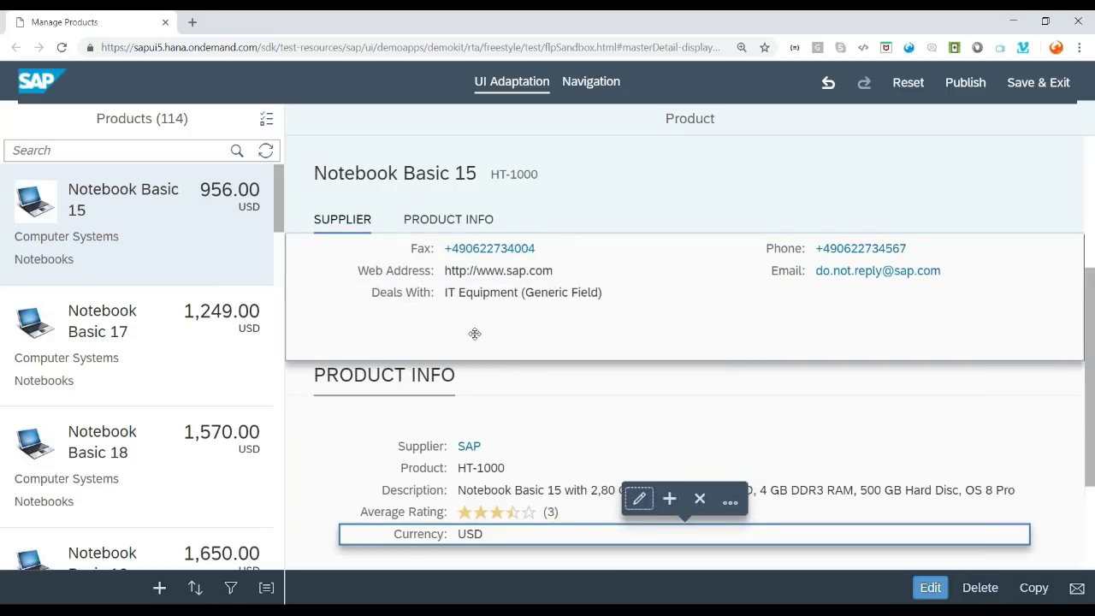
pyautogui.click(515, 469)
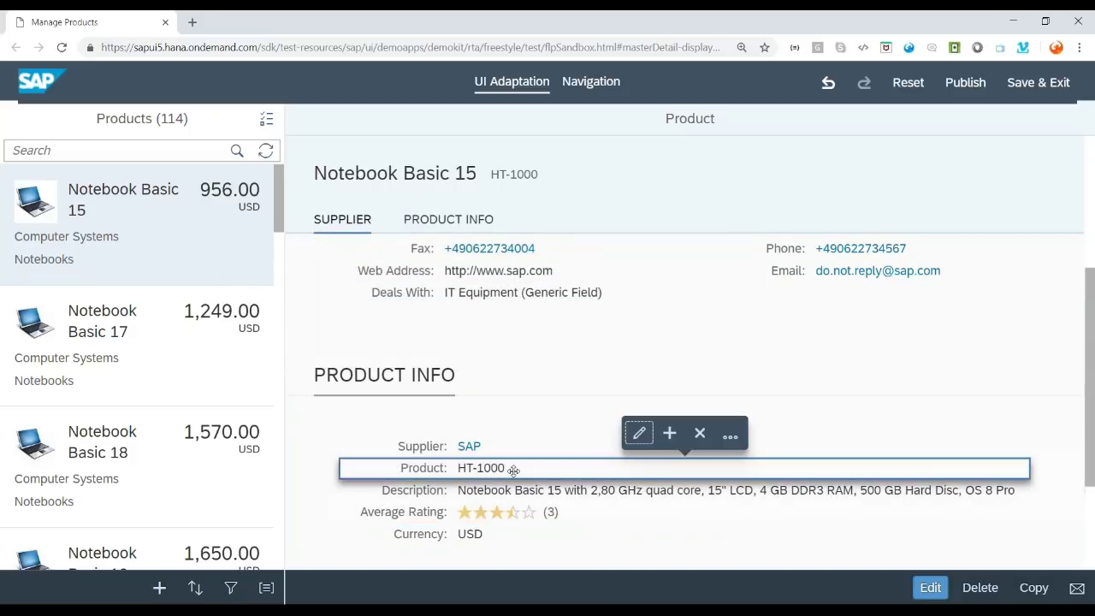
pyautogui.click(727, 443)
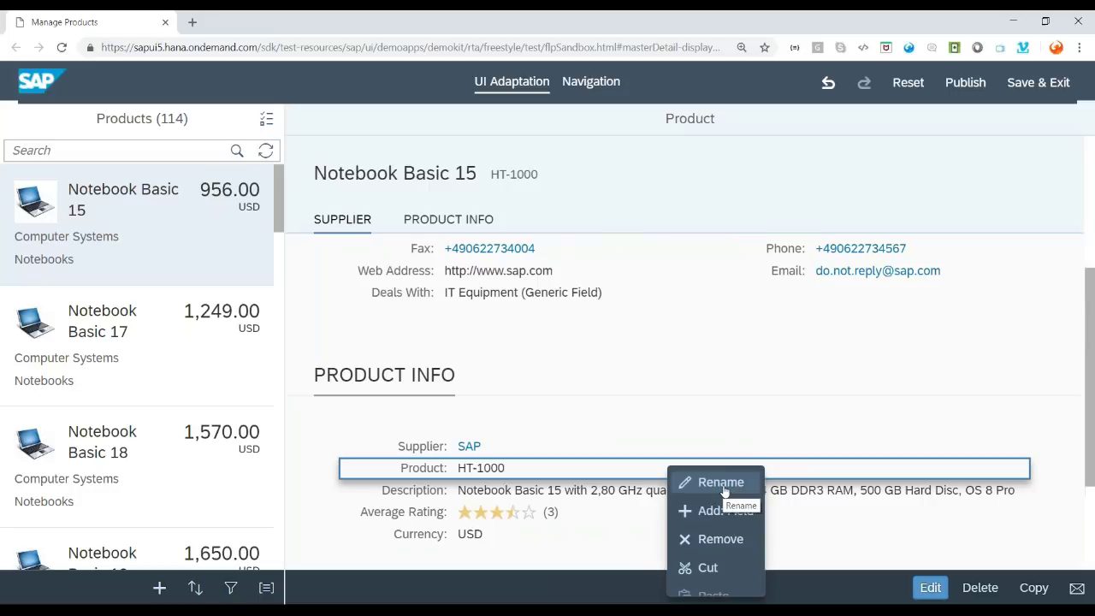
pyautogui.click(697, 482)
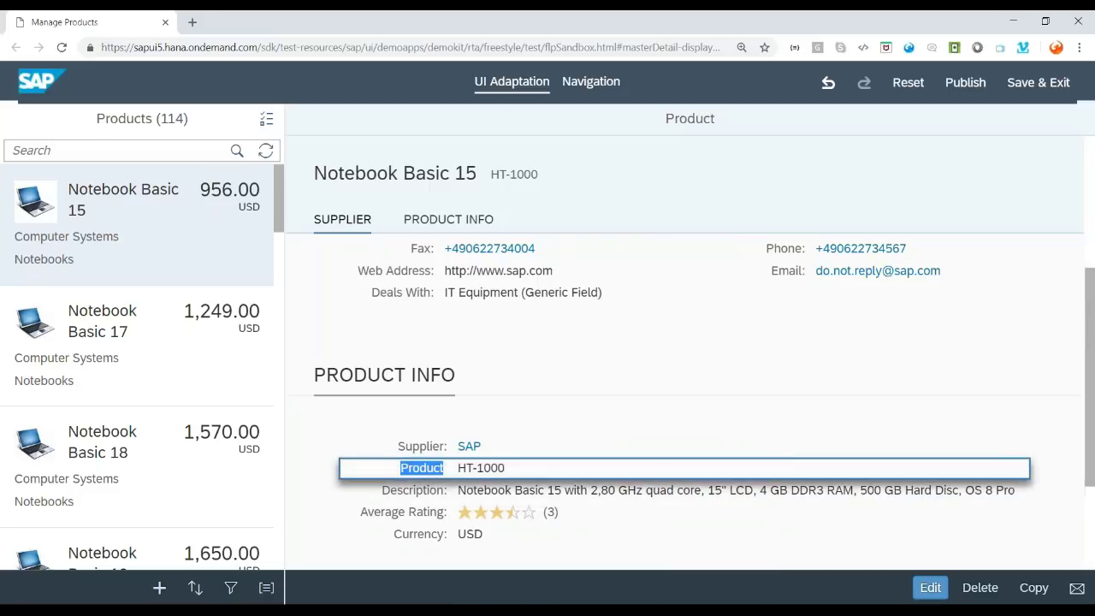
pyautogui.write('Product Name')
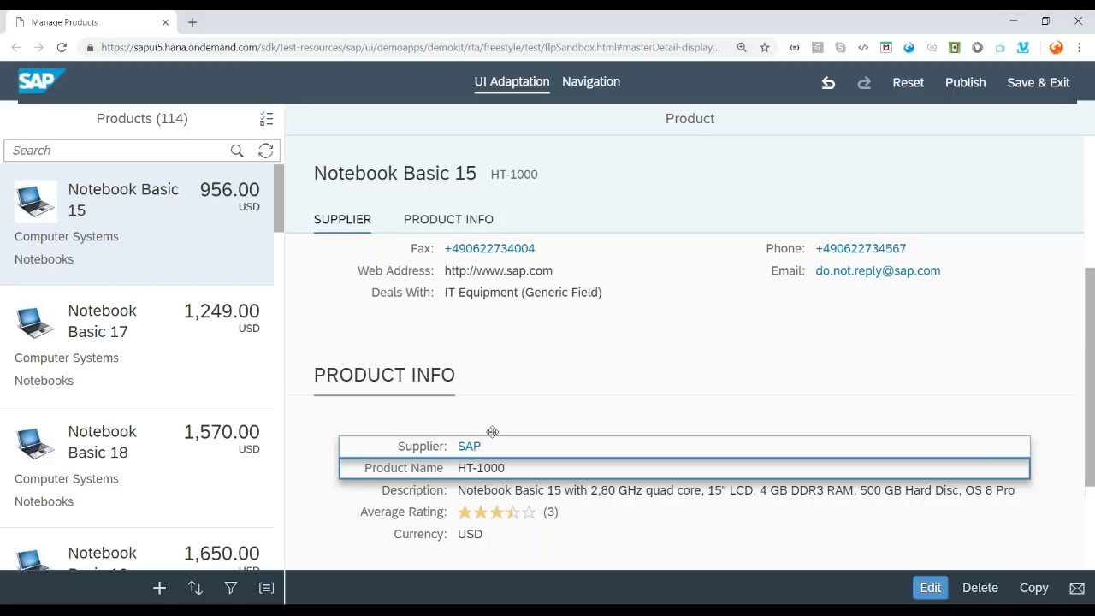
# Add the Technical Data section after the Product Info section
pyautogui.click(607, 384)
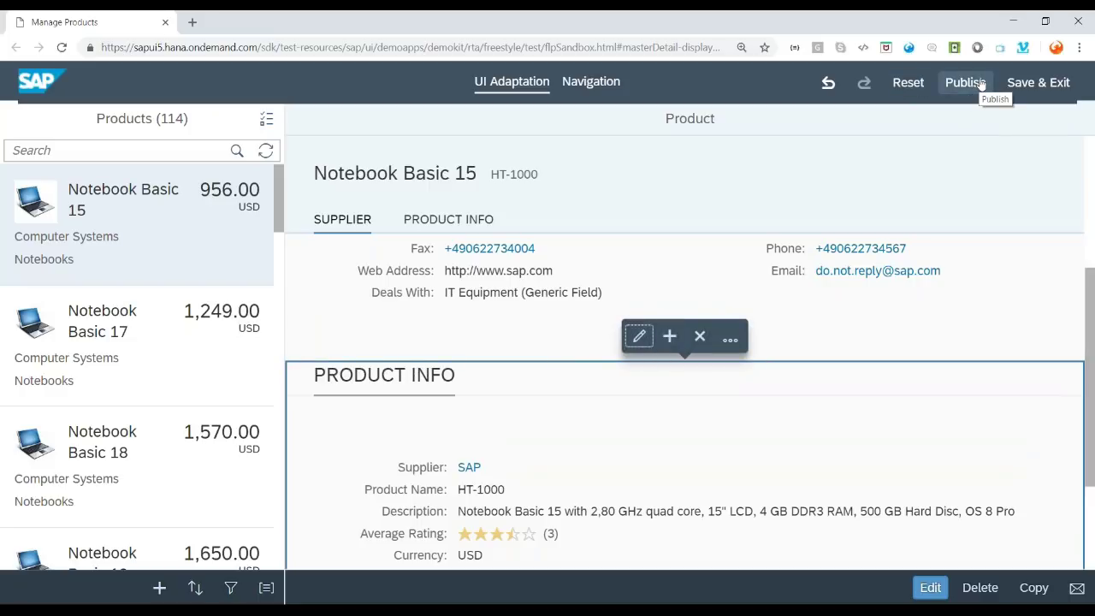
pyautogui.click(668, 336)
pyautogui.click(426, 187)
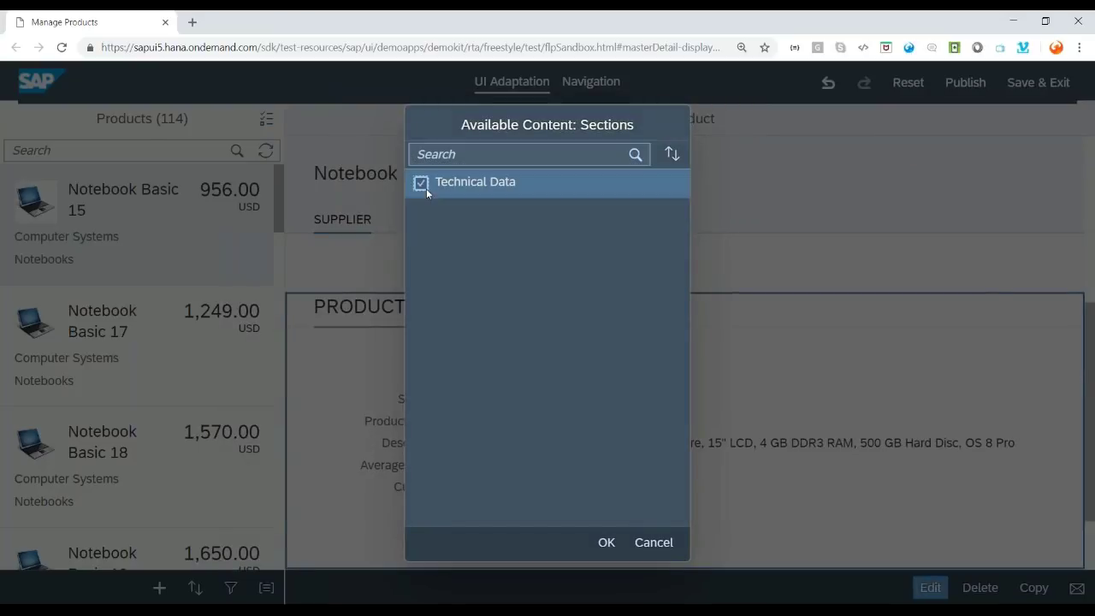
pyautogui.click(604, 544)
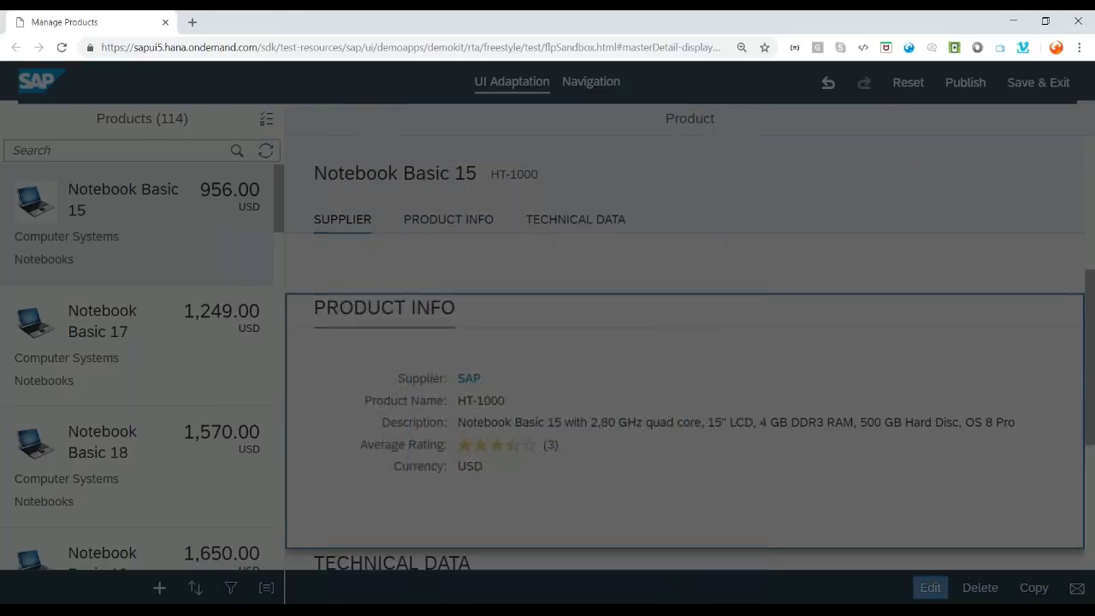
# Publish the UI adaptations and save and exit the adaptation mode
pyautogui.scroll(5, 574, 388)
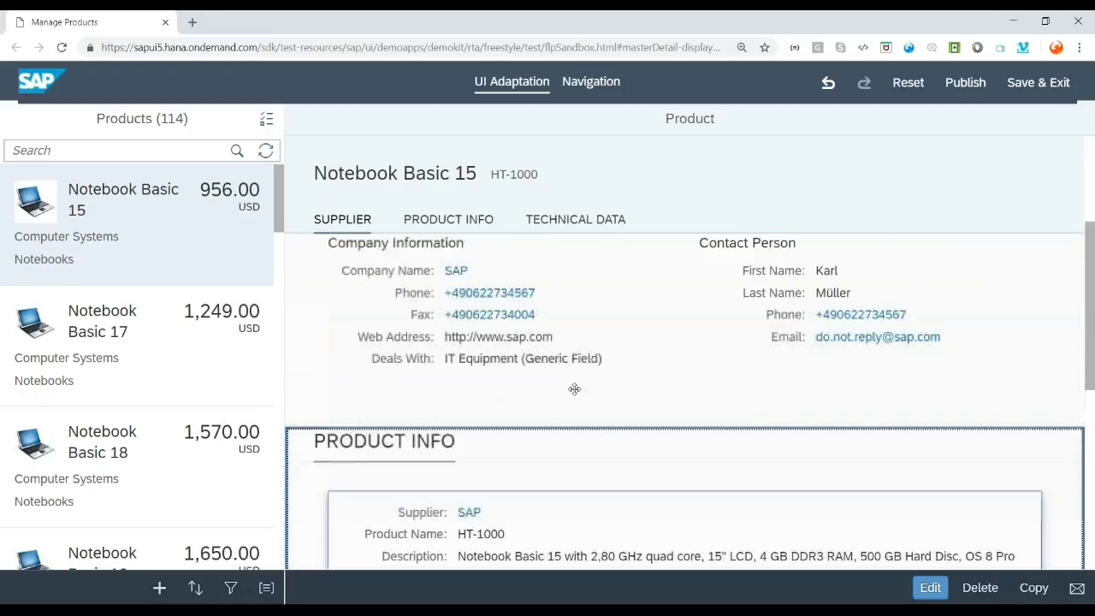
pyautogui.scroll(-5, 574, 387)
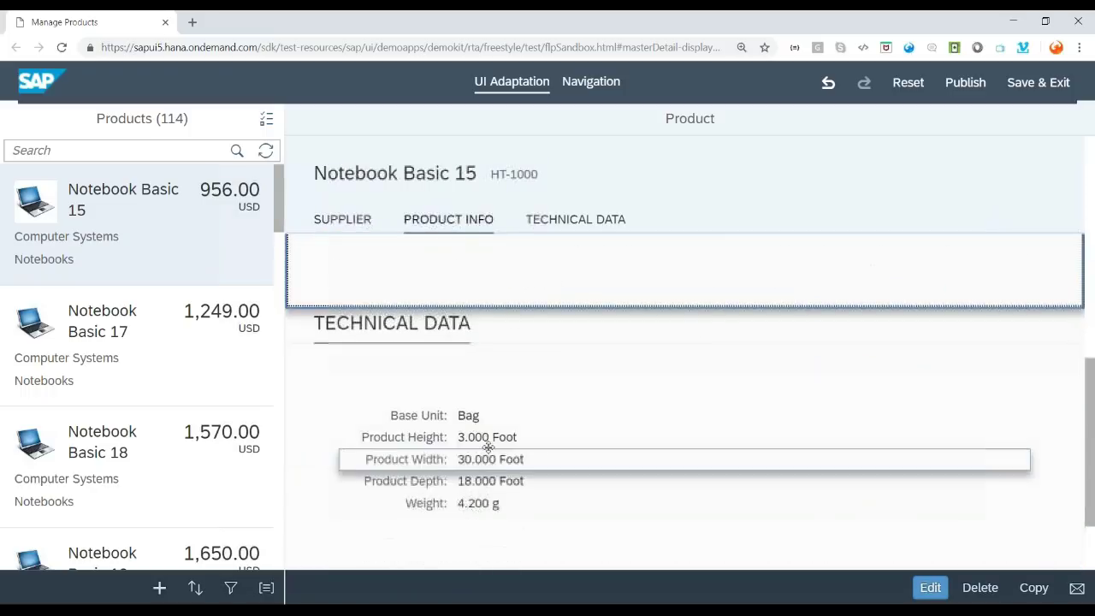
pyautogui.click(974, 89)
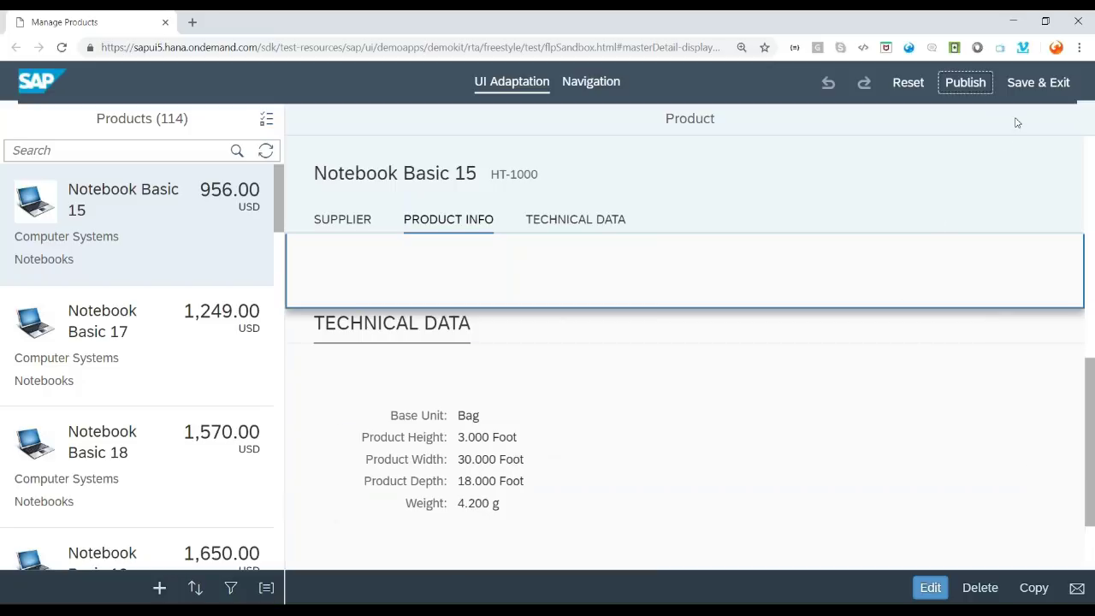
pyautogui.click(1037, 86)
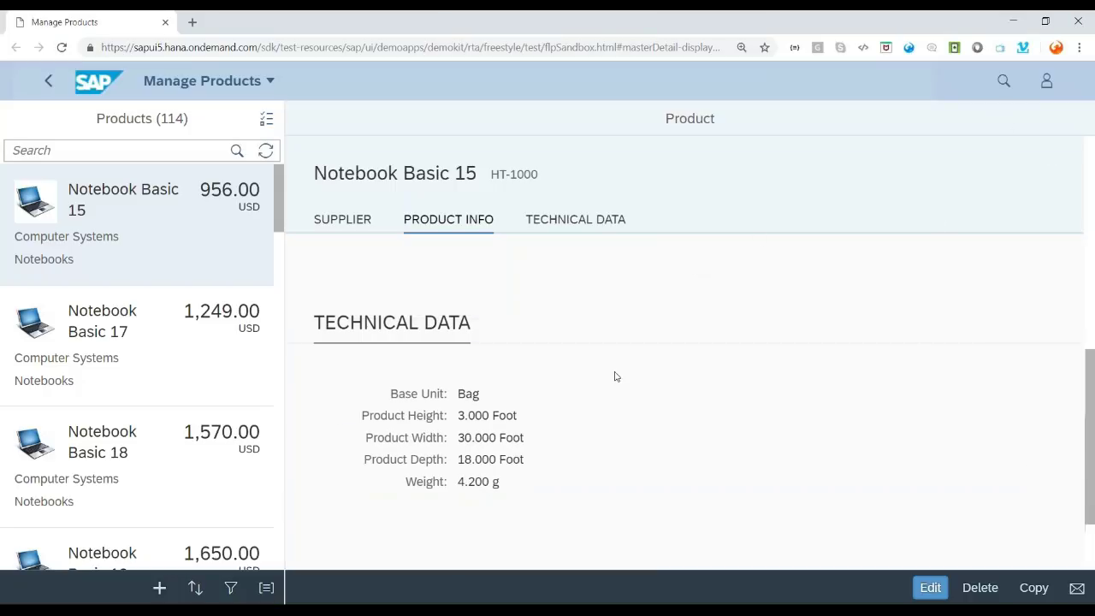
# Review the Supplier, Product Info and Technical Data sections of the adapted Notebook Basic 15 page
pyautogui.scroll(-2, 613, 394)
pyautogui.scroll(3, 417, 344)
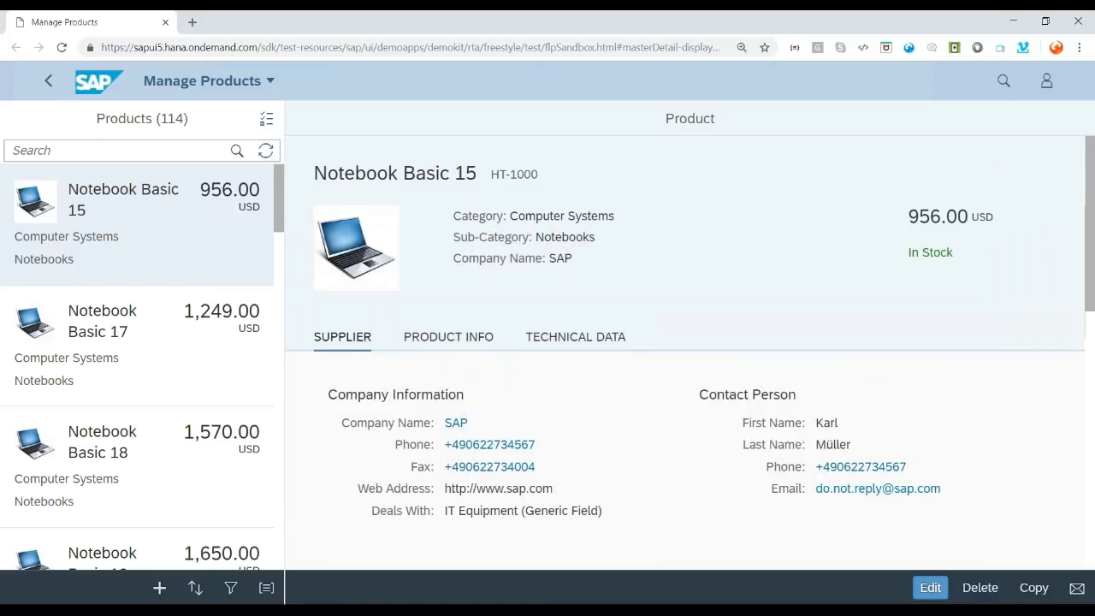
pyautogui.click(356, 350)
pyautogui.click(440, 340)
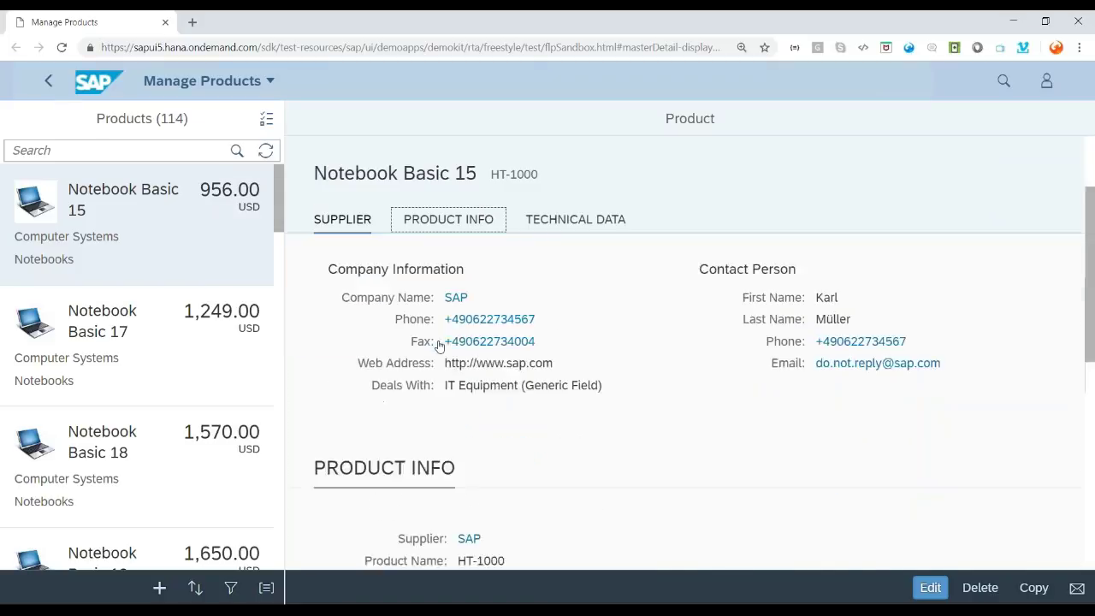
pyautogui.scroll(1, 385, 300)
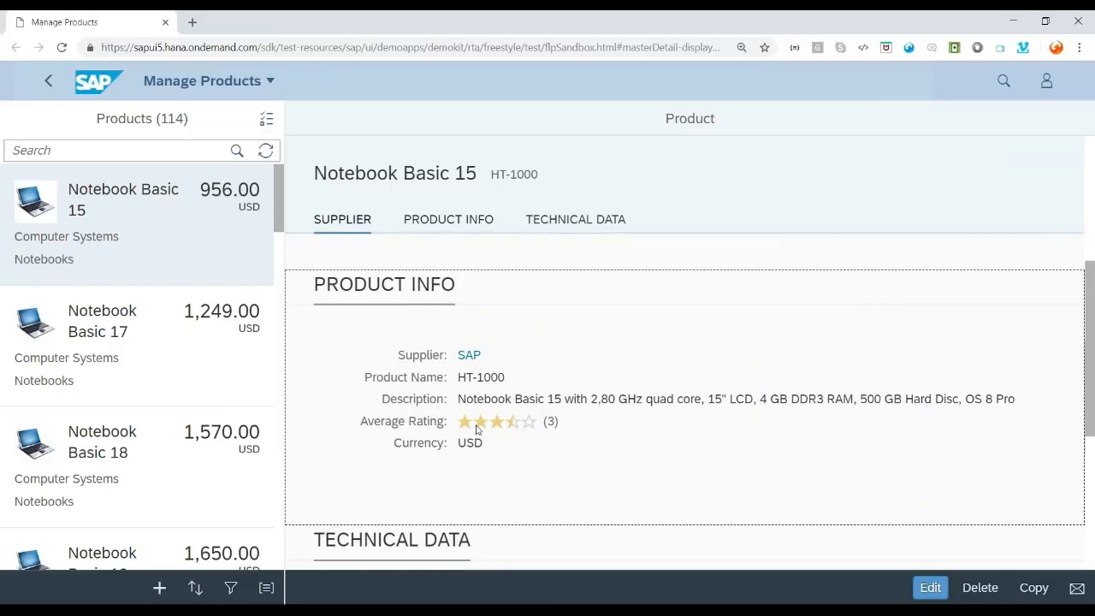
pyautogui.click(574, 224)
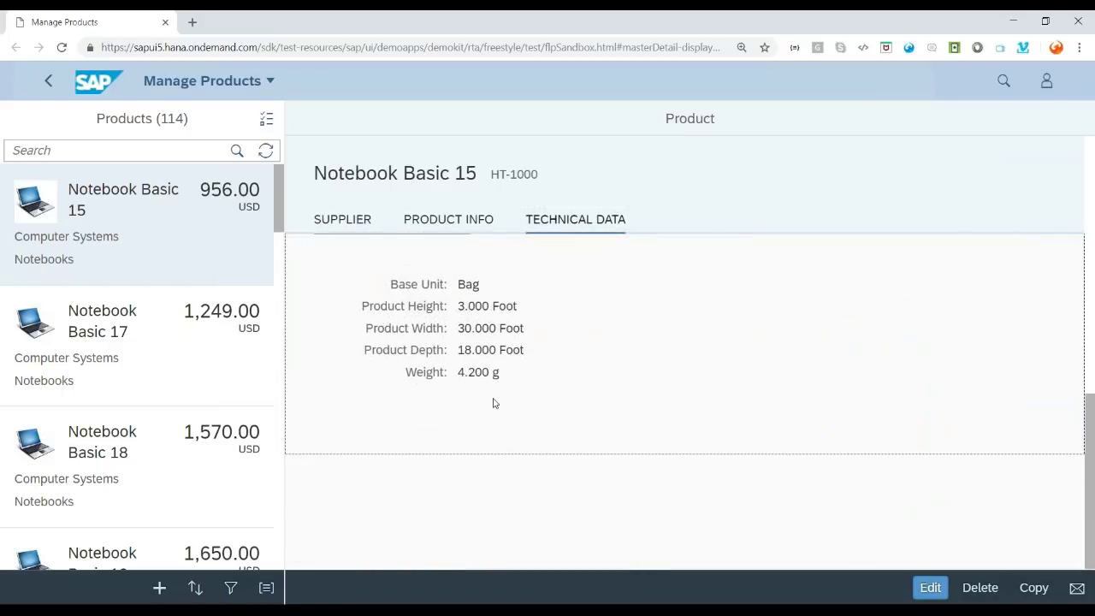
pyautogui.scroll(2, 360, 451)
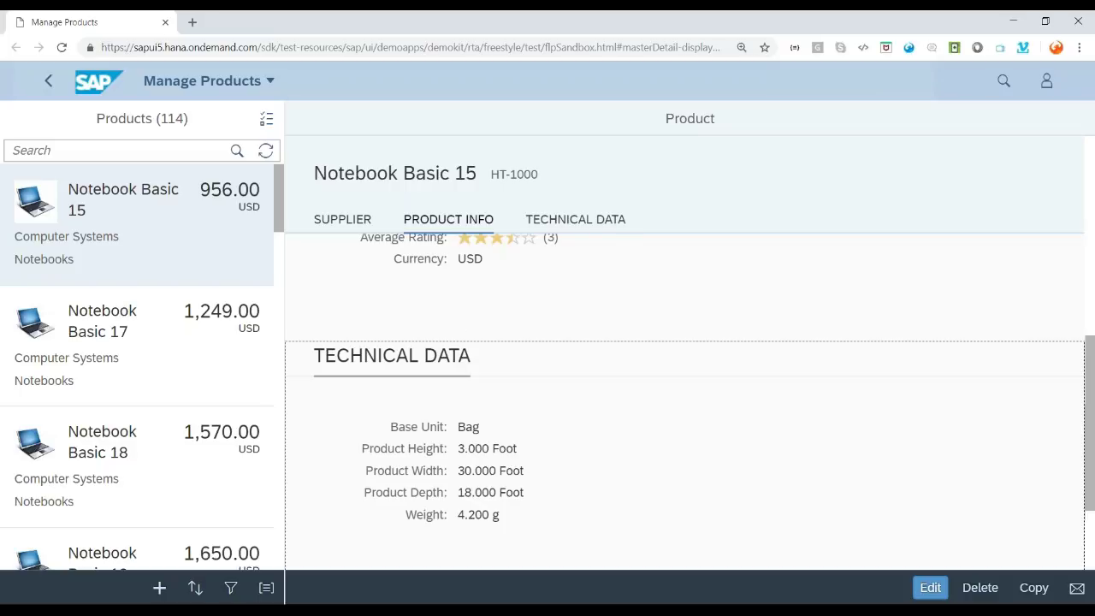
pyautogui.click(193, 22)
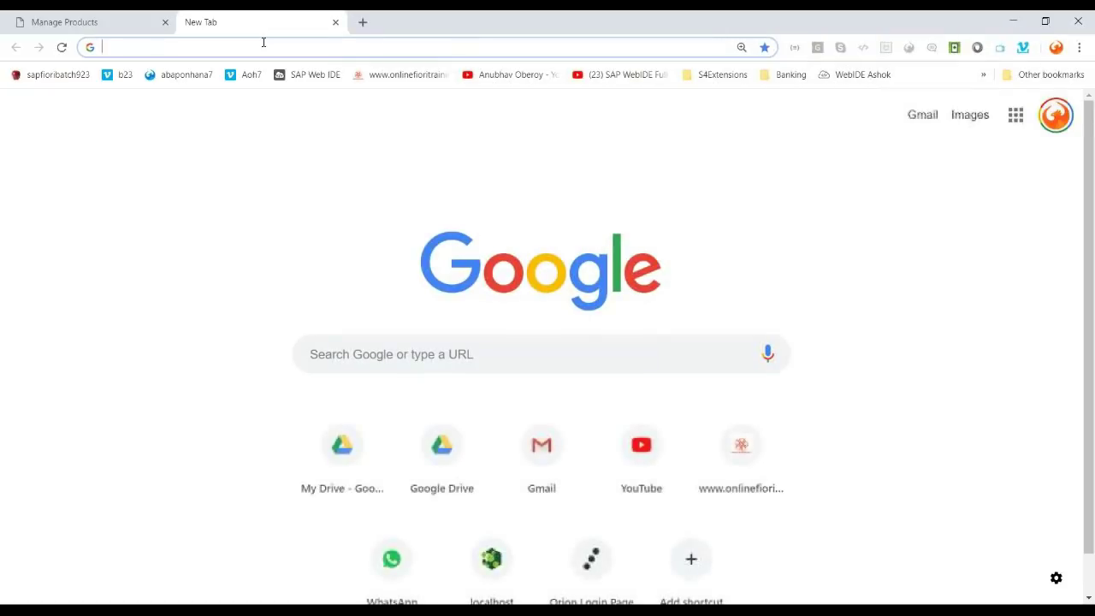
pyautogui.write('o')
pyautogui.press('Return')
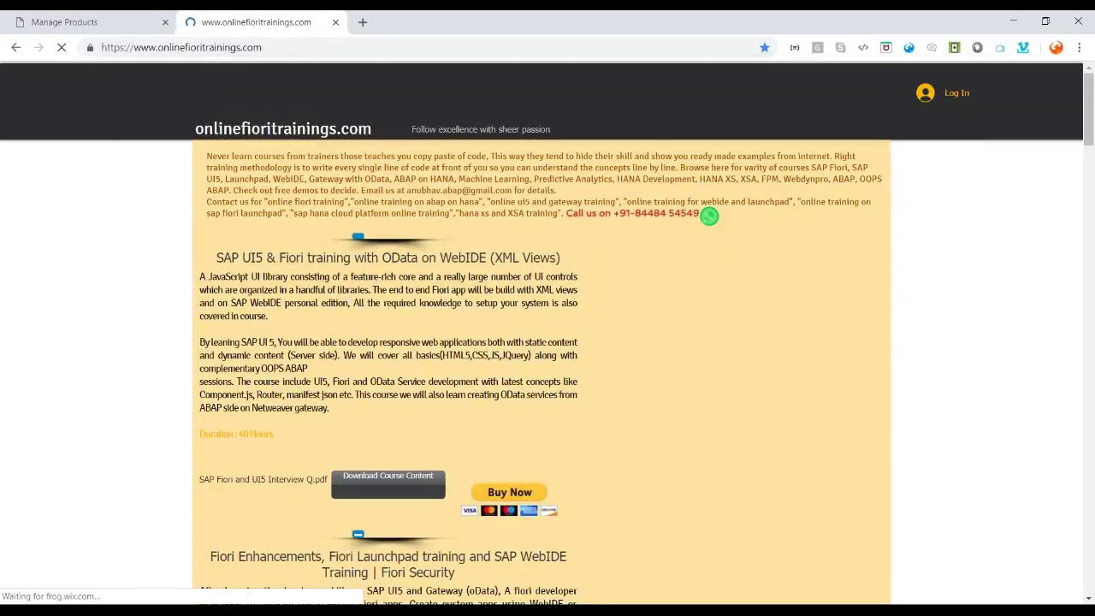
pyautogui.scroll(-3, 342, 296)
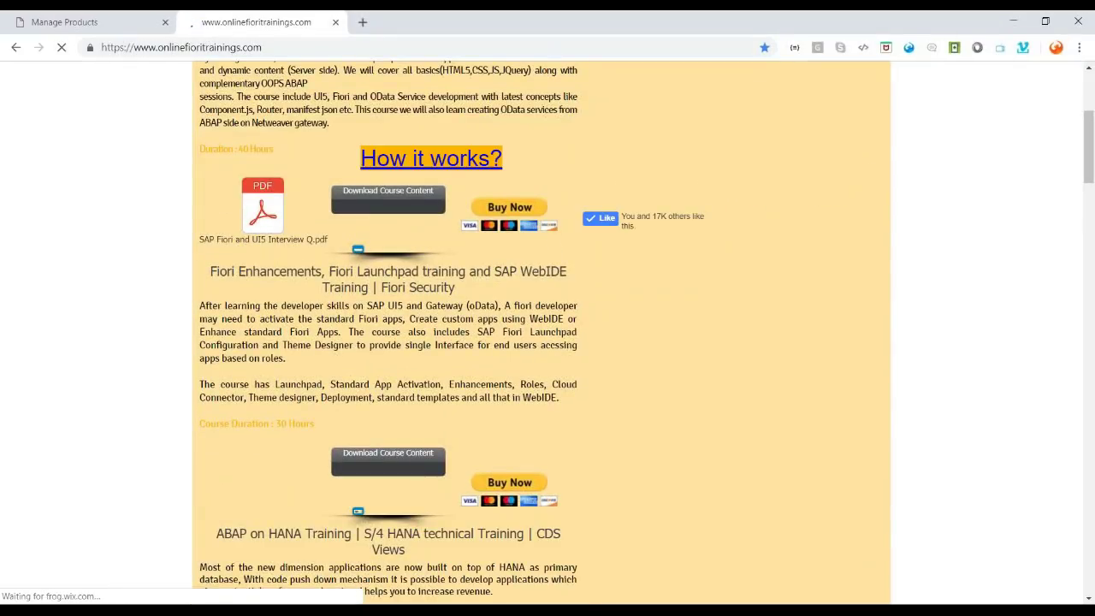
pyautogui.scroll(-6, 327, 239)
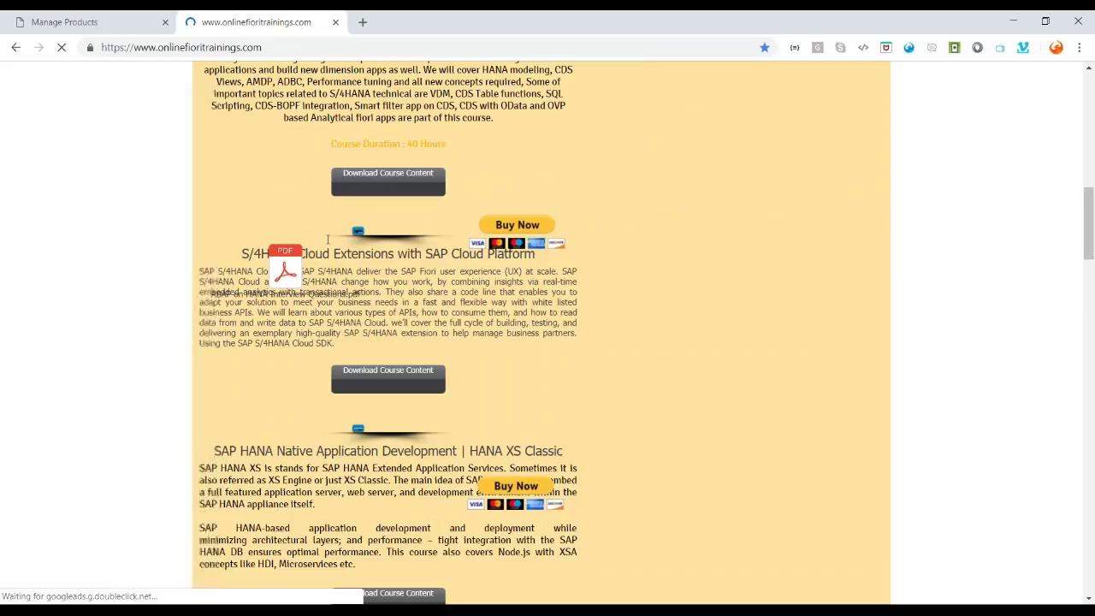